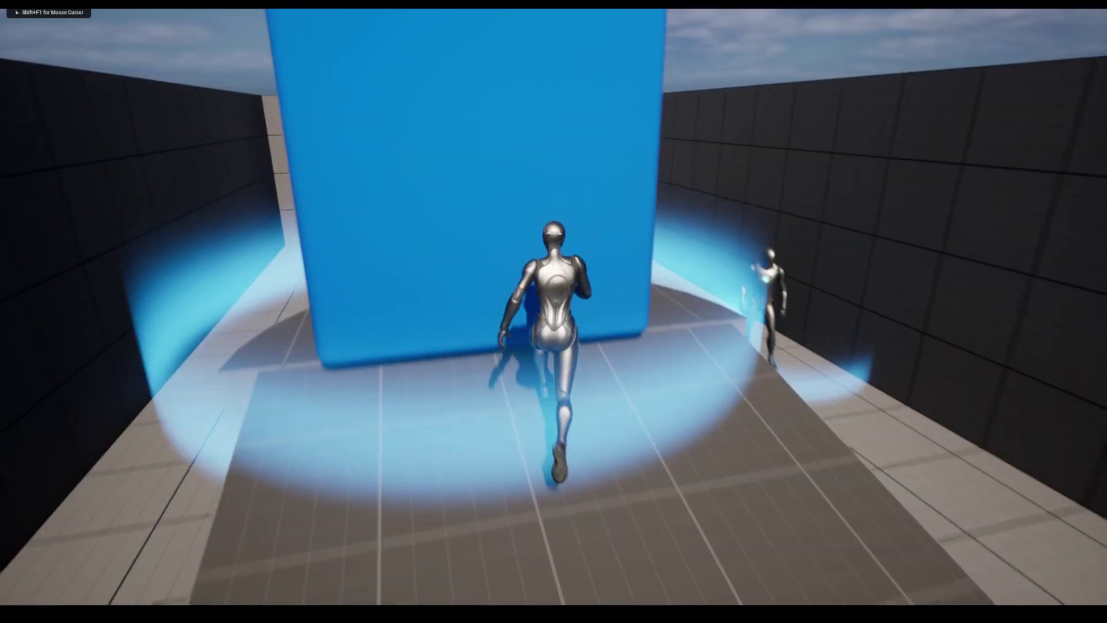
Give the Leave reply (Index 1) Branch Selection 1 and tick End Dialogue?
key(Down)
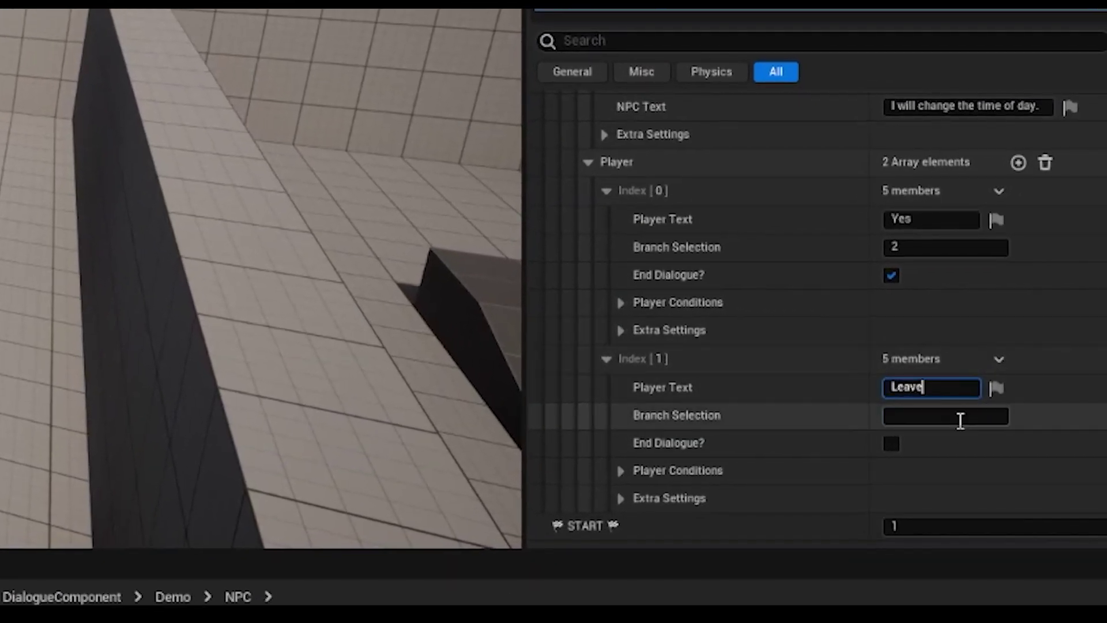
text(Leave)
click(952, 418)
text(1)
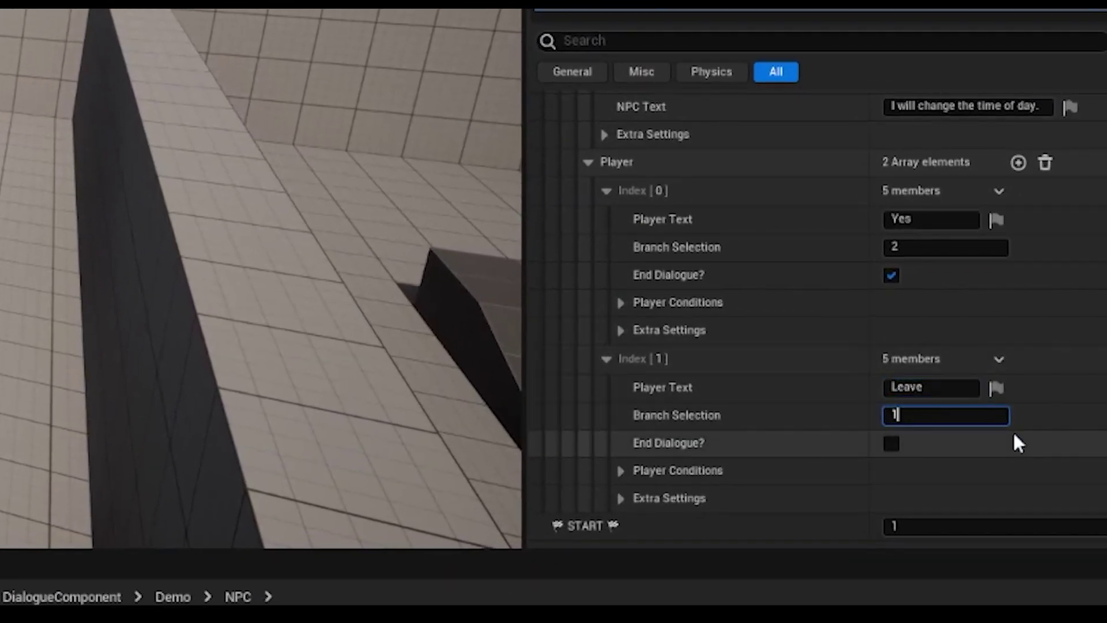
click(892, 443)
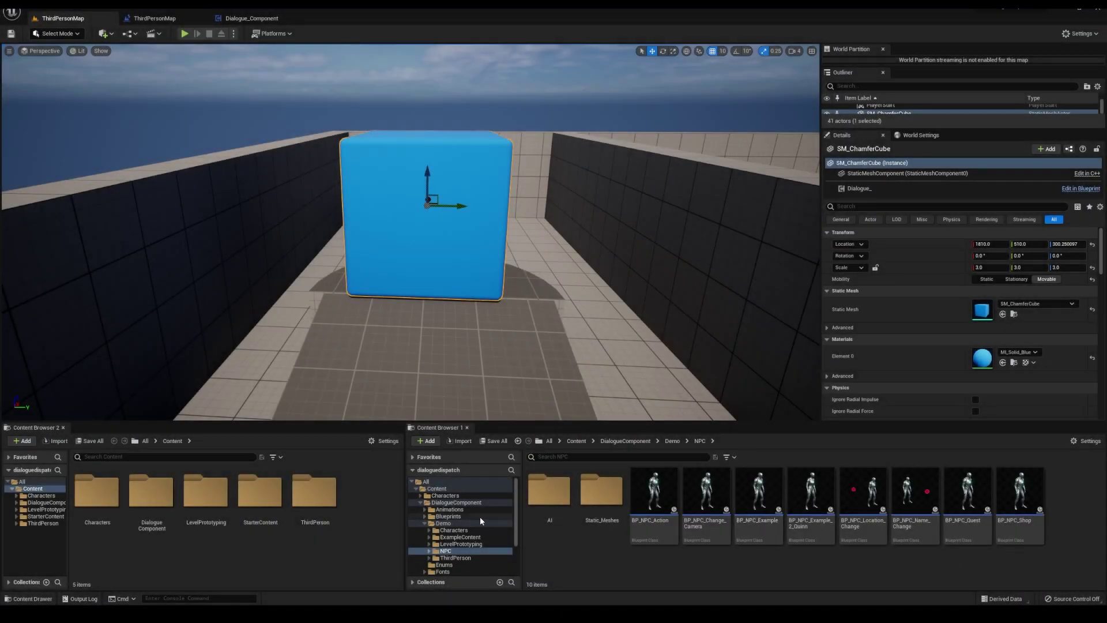
Browse the Content Browser to Content/DialogueComponent/Demo/NPC
click(459, 502)
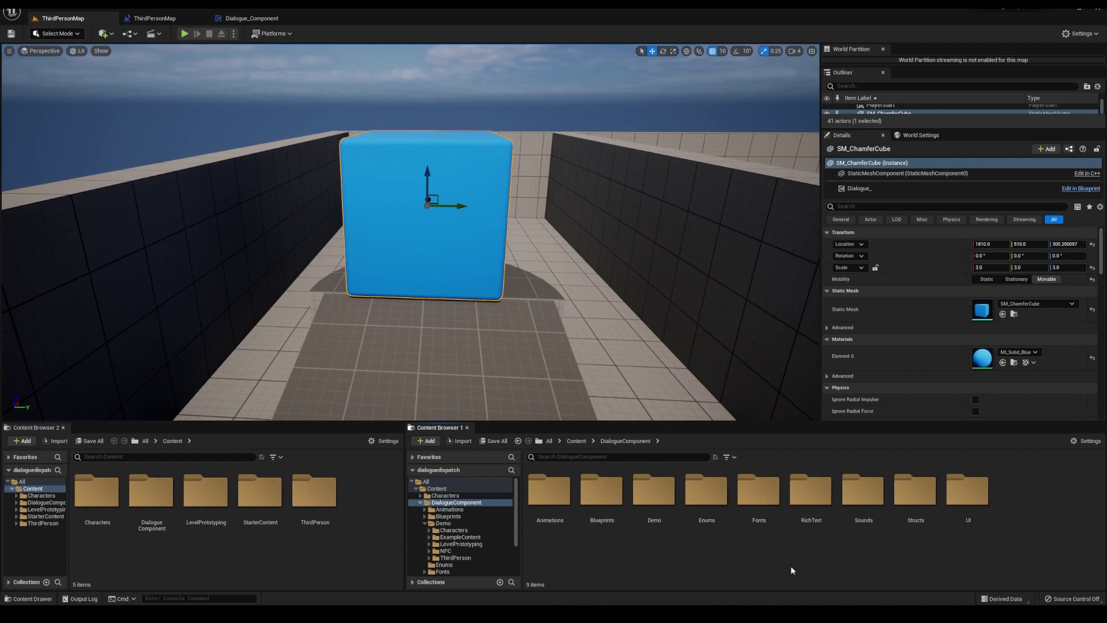
double_click(654, 490)
double_click(707, 489)
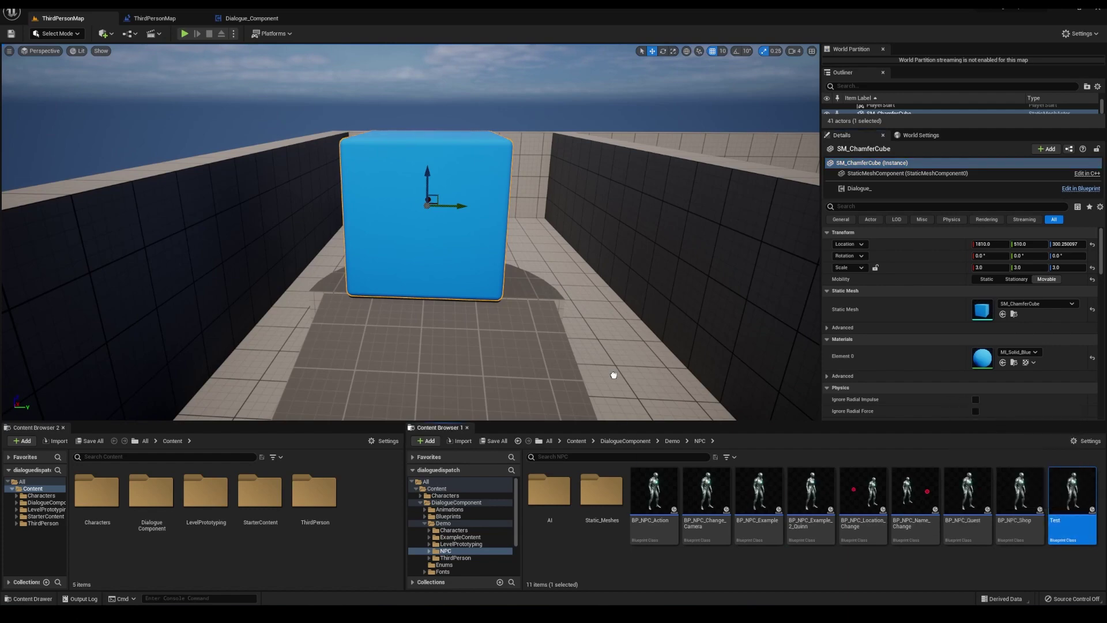
Drag the Test NPC into the corridor beside the blue cube and rotate it
drag(1072, 506, 581, 239)
right_drag(581, 243, 524, 242)
drag(524, 242, 554, 252)
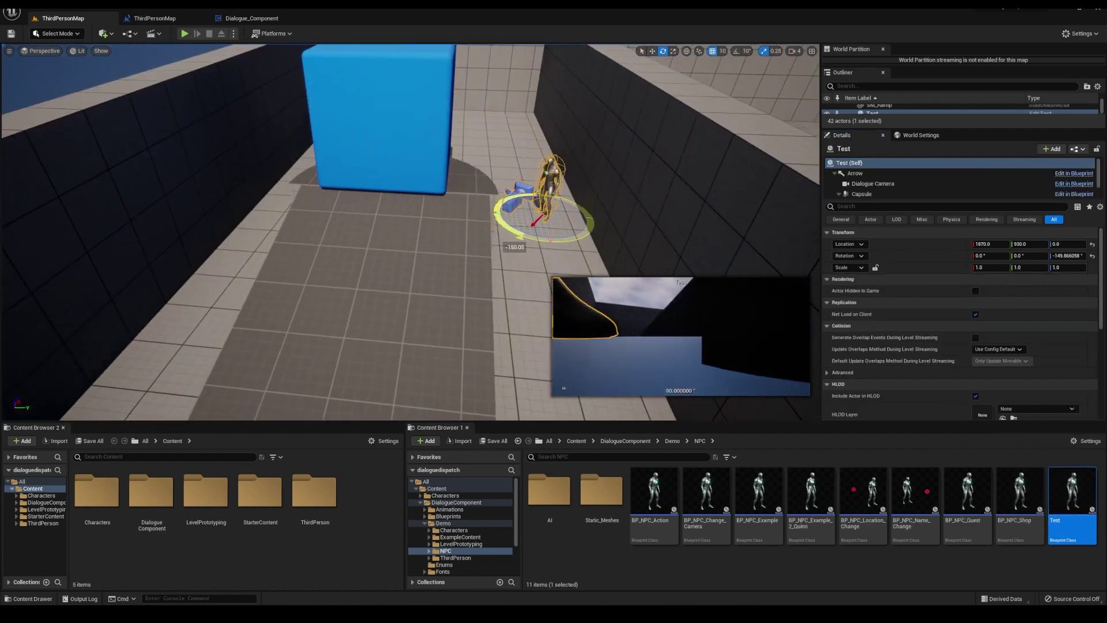
right_drag(524, 247, 470, 260)
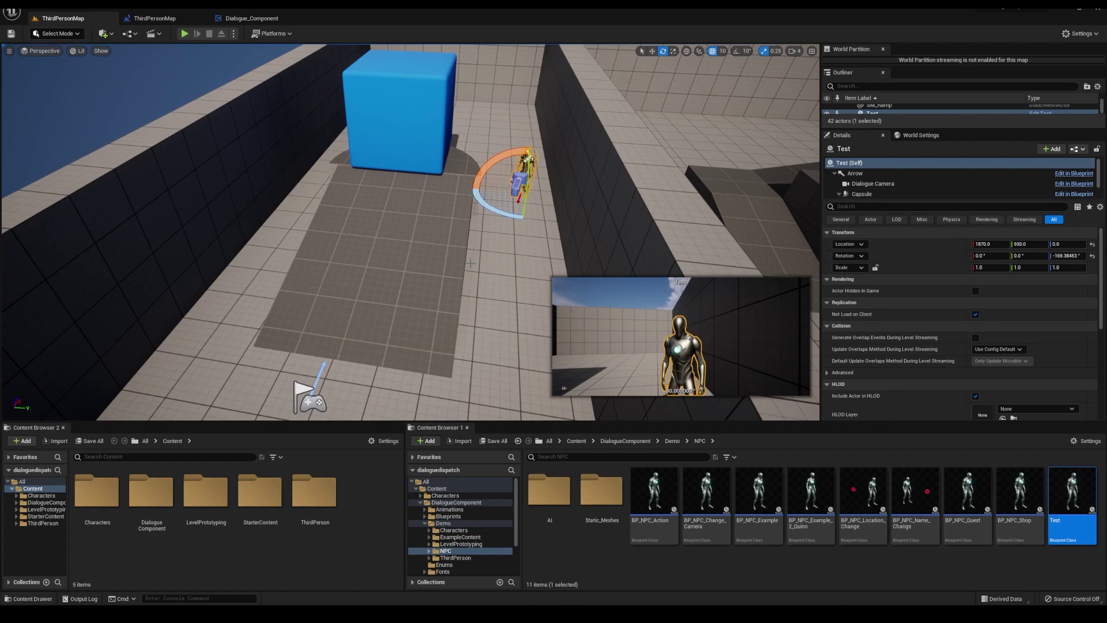
Snap the Test blueprint right and the level editor left, closing the ThirdPersonMap tab
double_click(1073, 489)
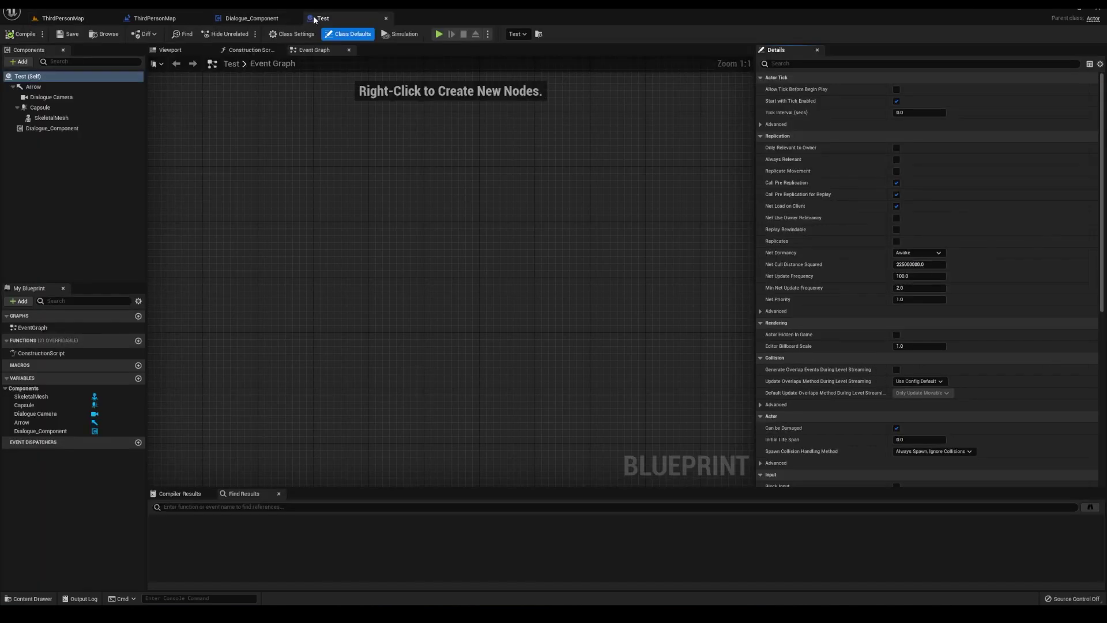
drag(419, 153, 542, 181)
key(super+Right)
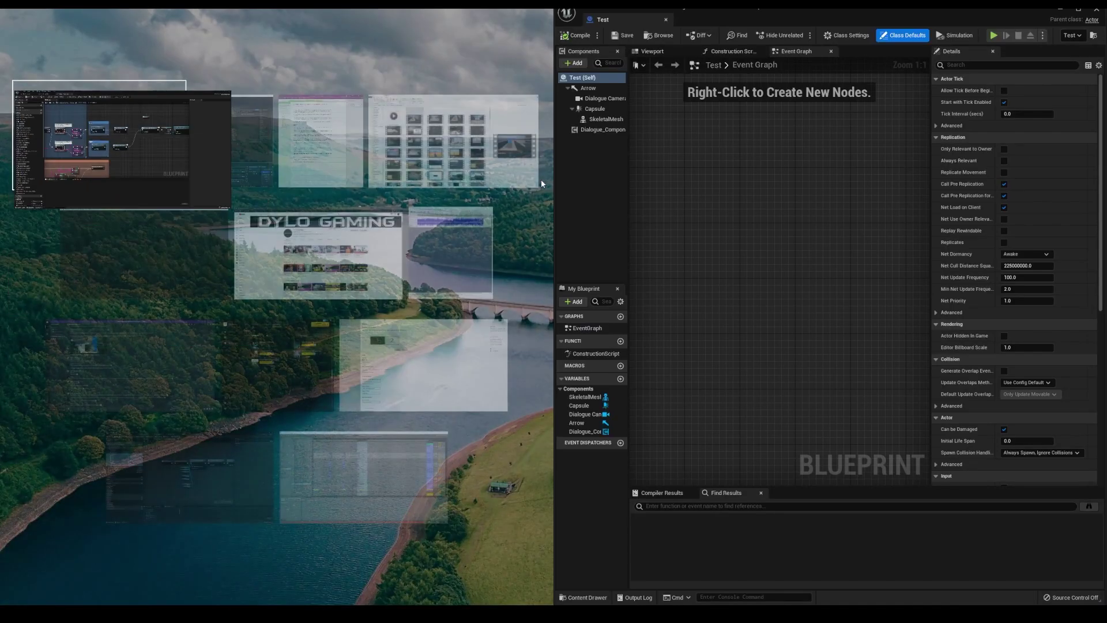
click(115, 140)
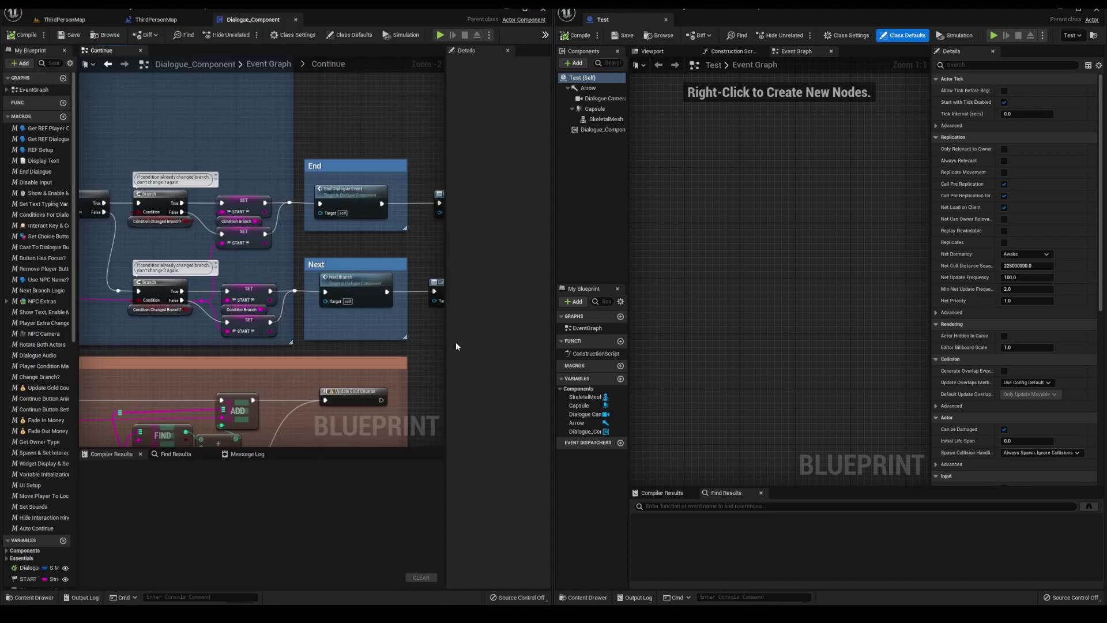
scroll(433, 342, down, 1)
drag(126, 13, 157, 16)
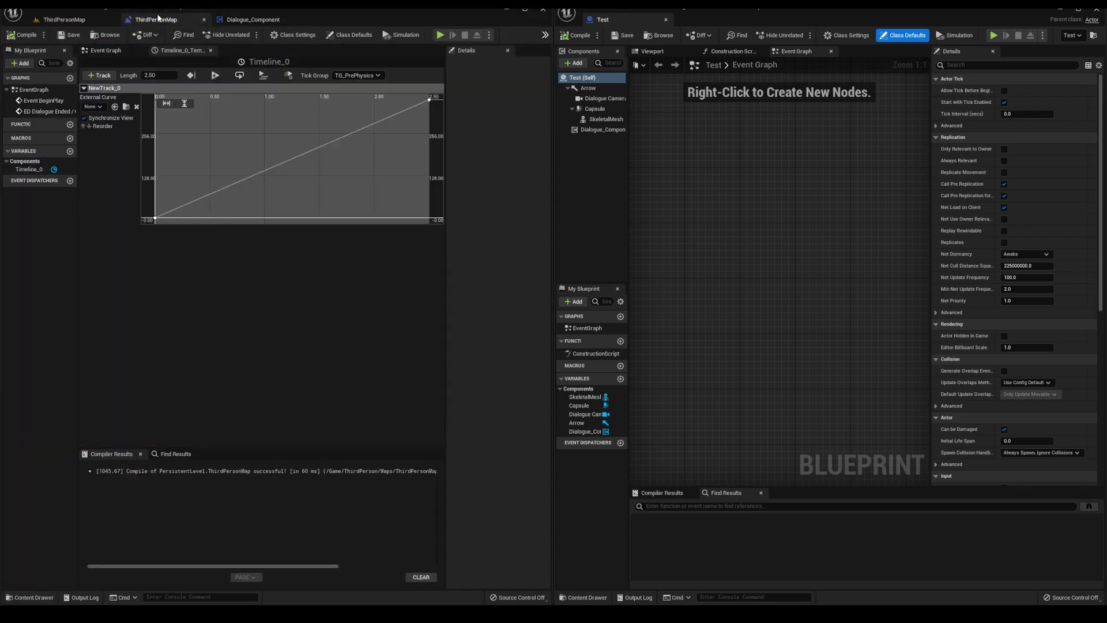
click(205, 19)
Deselect the Test NPC and select the blue cube in the corridor view
drag(223, 198, 222, 138)
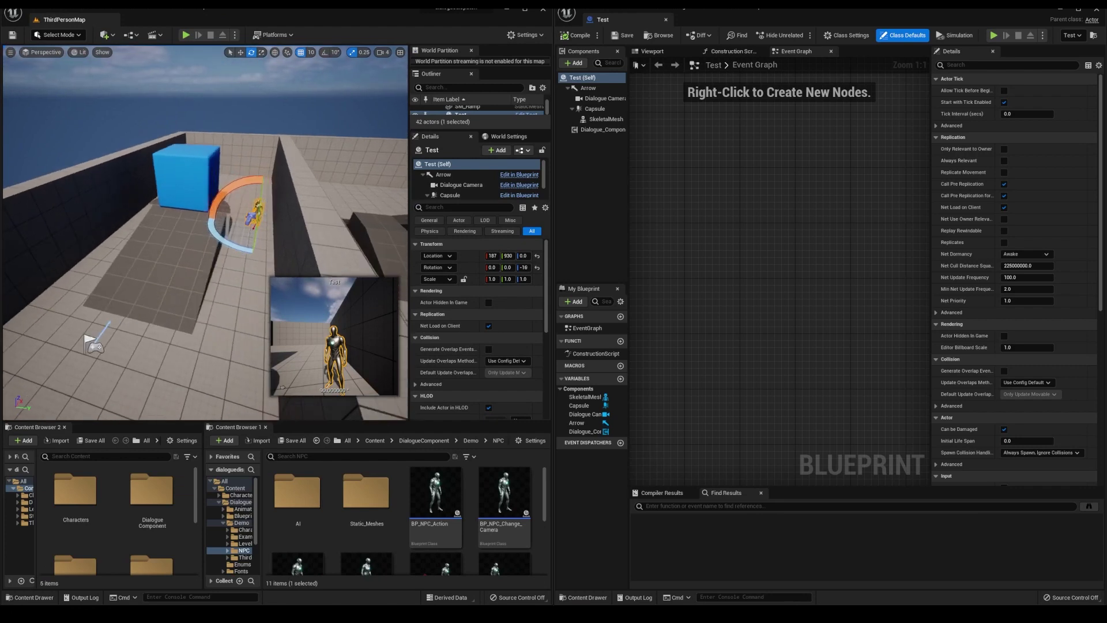
drag(223, 199, 222, 199)
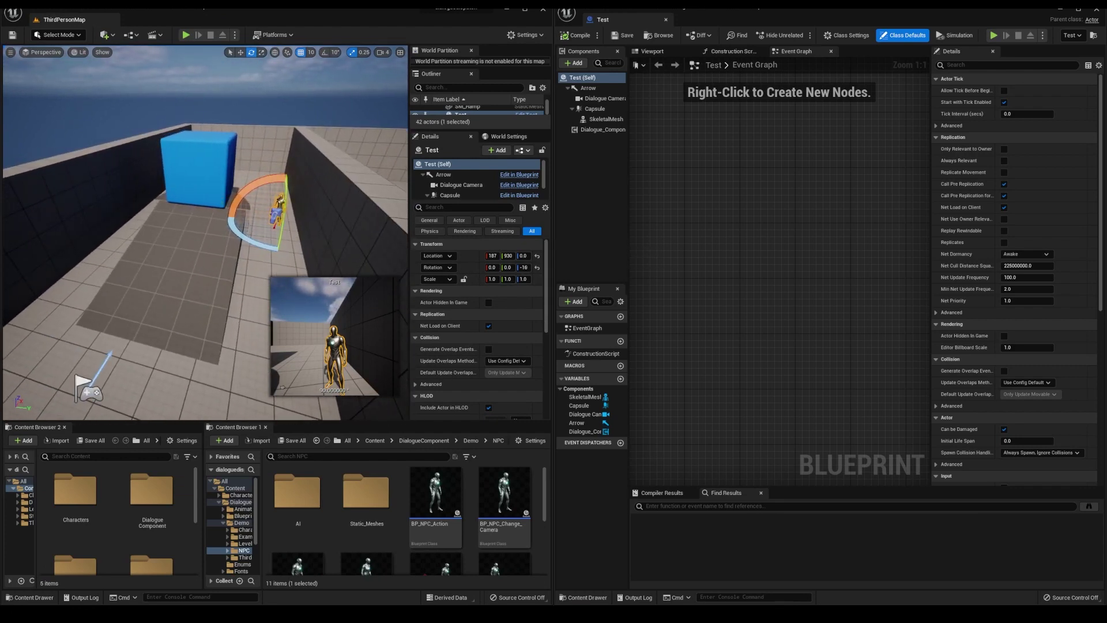
key(Escape)
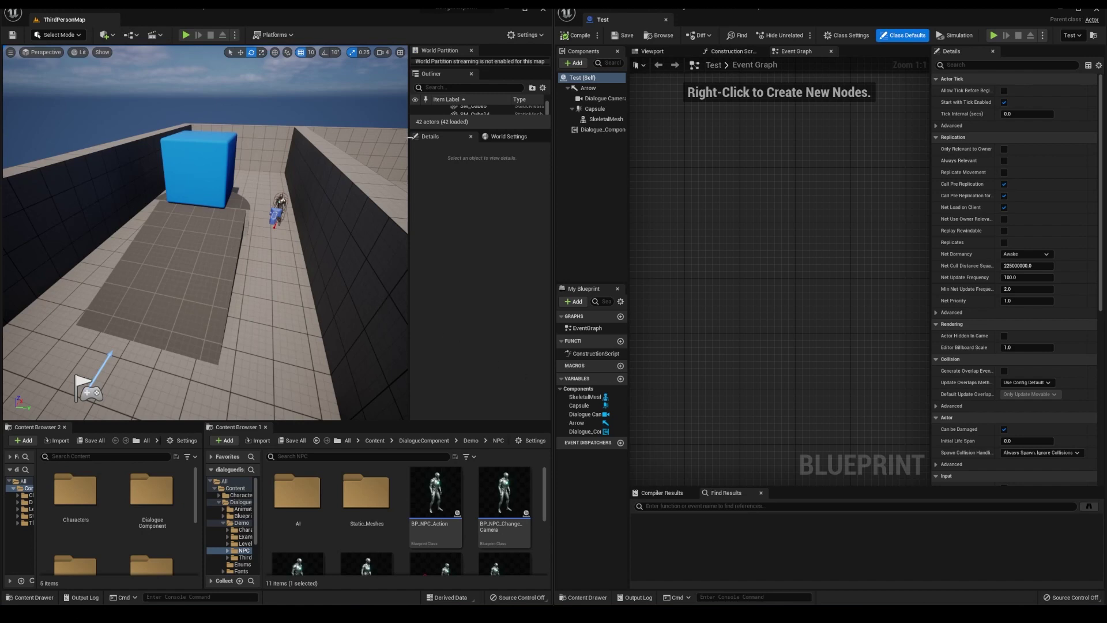
click(197, 168)
text(tag)
text(cube)
Add Event BeginPlay feeding a Get All Actors with Tag node
right_click(707, 215)
text(begin)
key(Return)
right_click(696, 232)
text(g)
key(Escape)
drag(680, 210, 726, 212)
text(get all actors with tag)
key(Return)
Loop over found actors, get their Dialogue component, and bind ED Dialogue Ended/Continued
right_drag(746, 204, 674, 205)
drag(685, 228, 803, 237)
text(for each loop)
key(Return)
text(get component by class)
key(Return)
click(742, 297)
text(dia)
drag(830, 277, 840, 245)
text(dialogue)
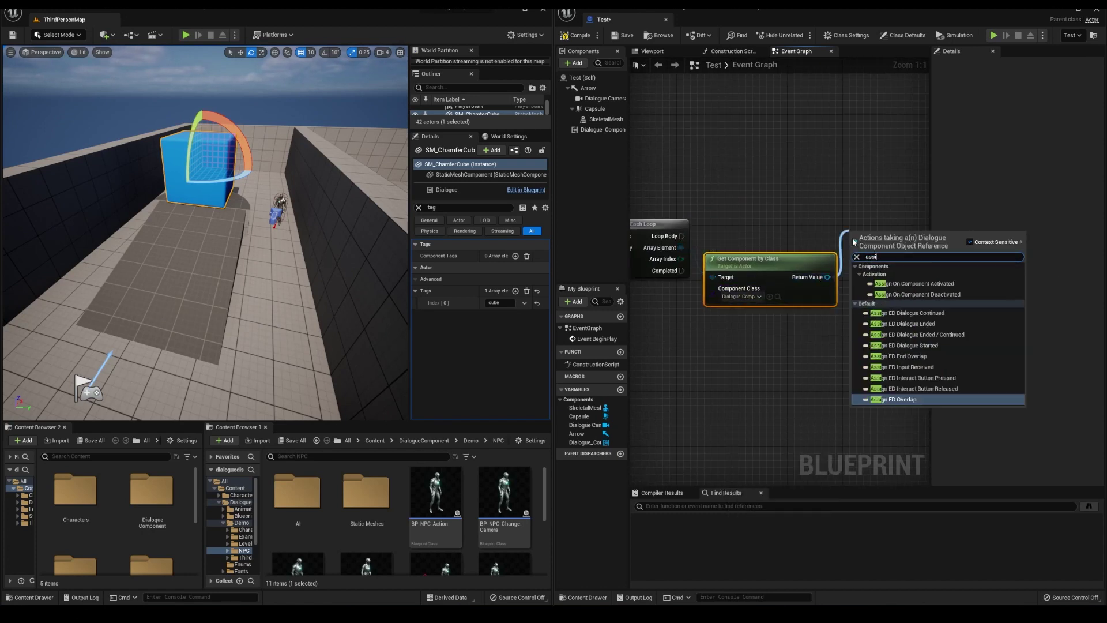
click(900, 287)
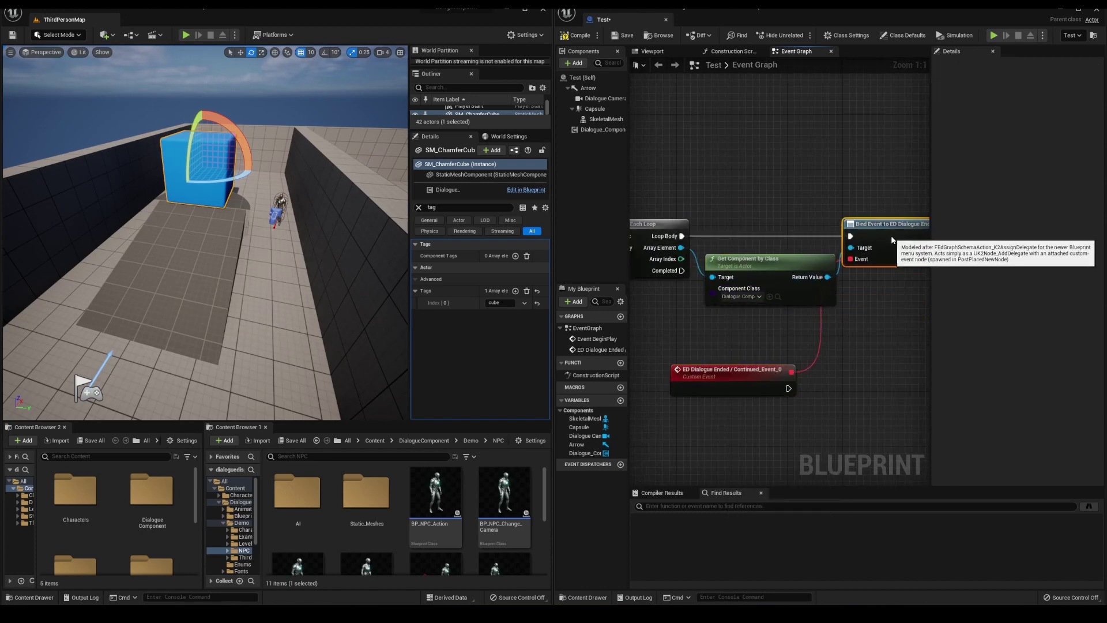
scroll(853, 272, down, 3)
scroll(846, 293, down, 1)
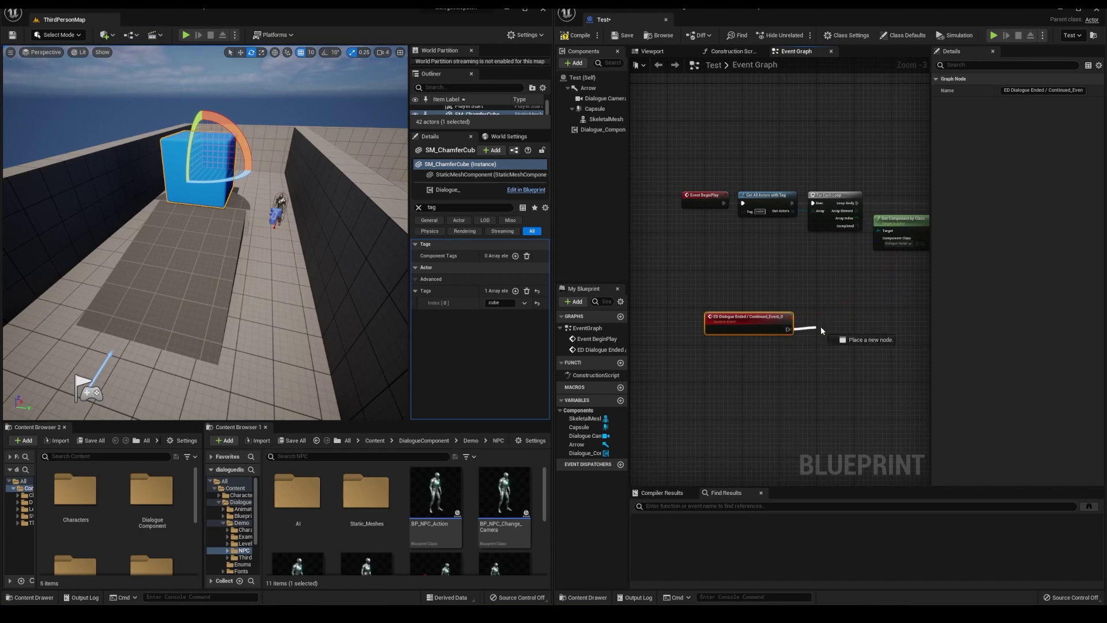
Add a Branch after the custom event, with a Get START node from the dialogue component
drag(821, 330, 821, 330)
text(branch)
key(Return)
right_drag(779, 389, 729, 375)
drag(906, 215, 662, 360)
text(start)
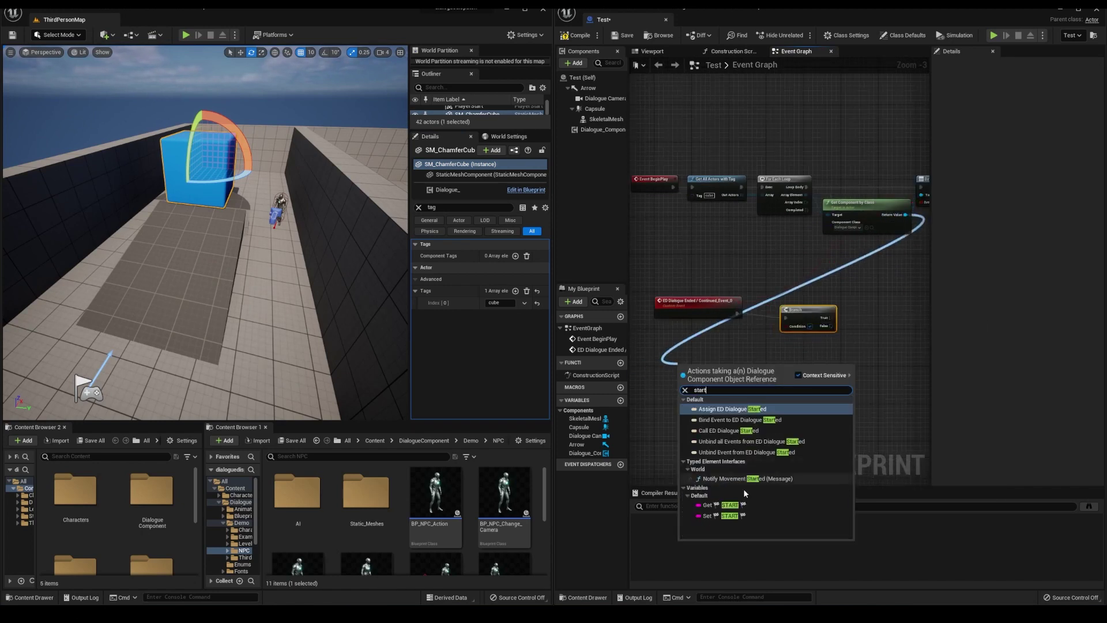
click(708, 505)
scroll(706, 386, up, 3)
Drive Play Montage from Branch True with the Skeletal Mesh; recheck Leave's branch and End Dialogue
right_drag(781, 363, 660, 395)
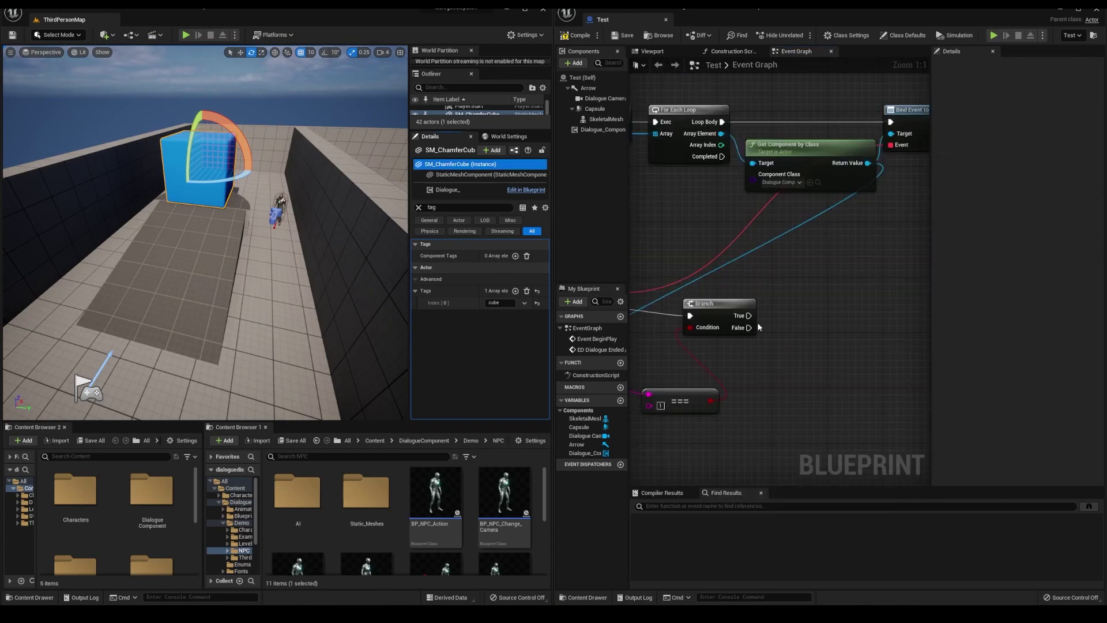
drag(749, 315, 840, 320)
text(play montage)
key(Return)
drag(590, 119, 766, 257)
drag(790, 256, 812, 385)
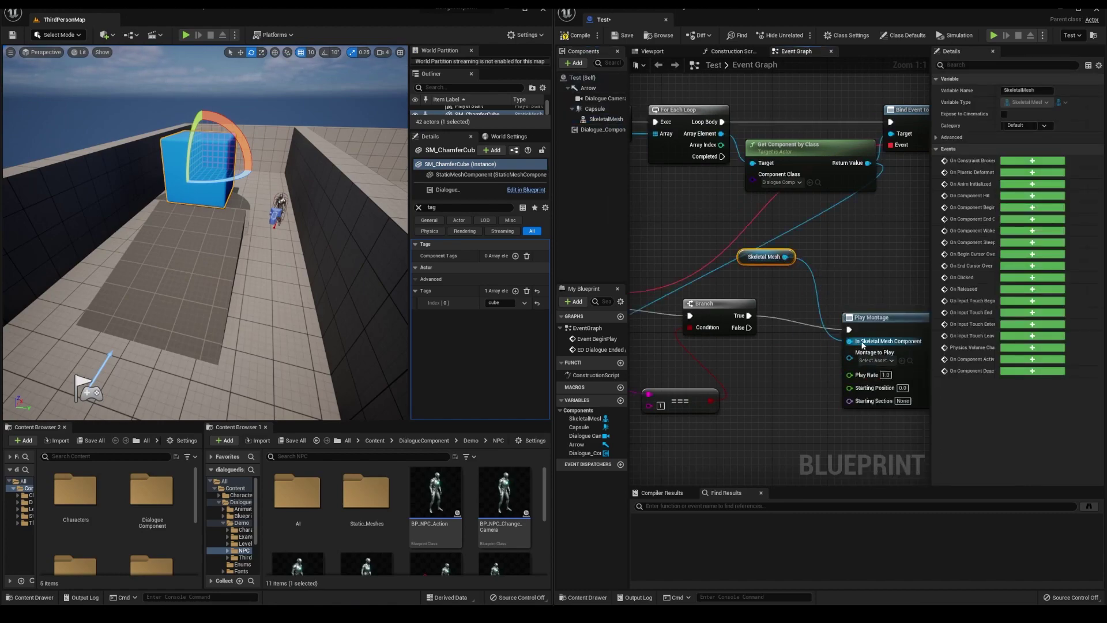
drag(862, 344, 857, 342)
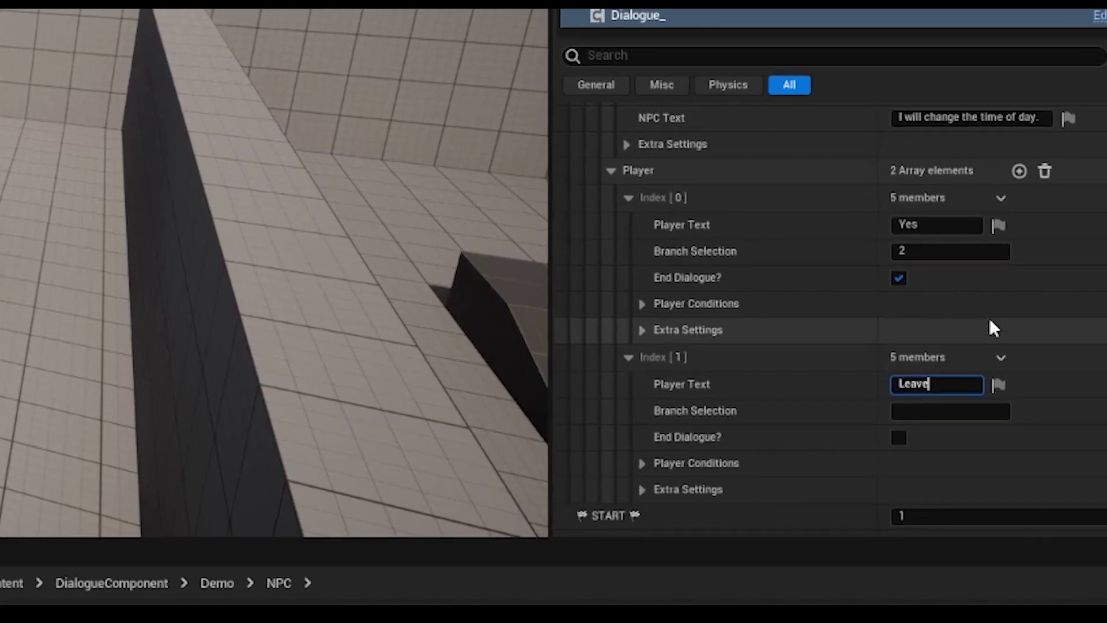
click(915, 418)
text(1)
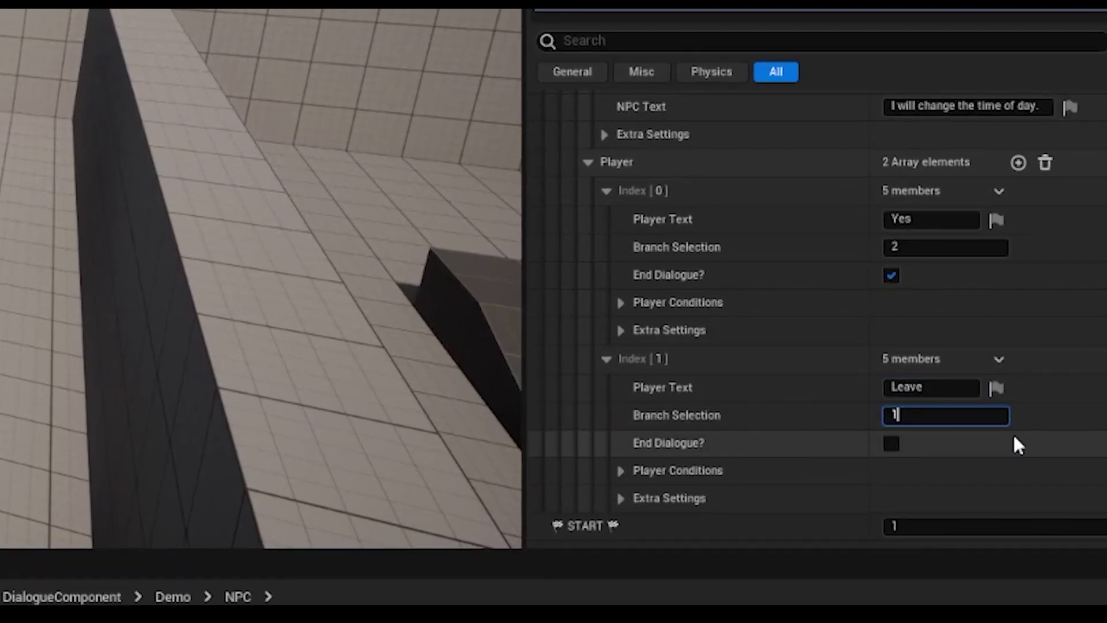
click(891, 444)
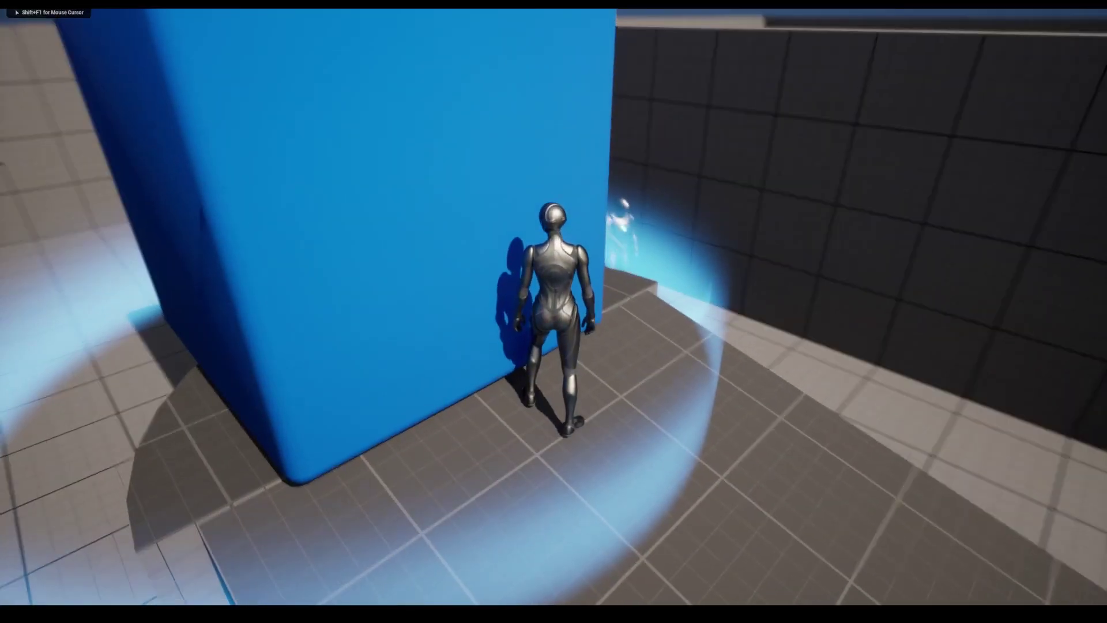
Jump, talk to the cube with E, pick a reply, then stop playing with Escape
key(space)
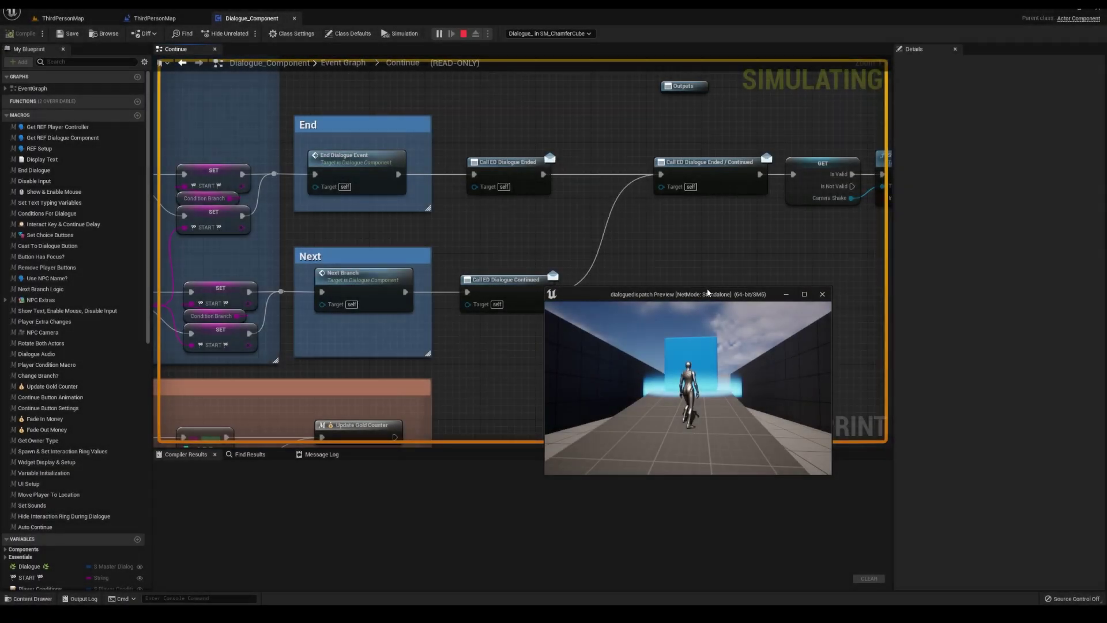
drag(708, 293, 742, 328)
key(e)
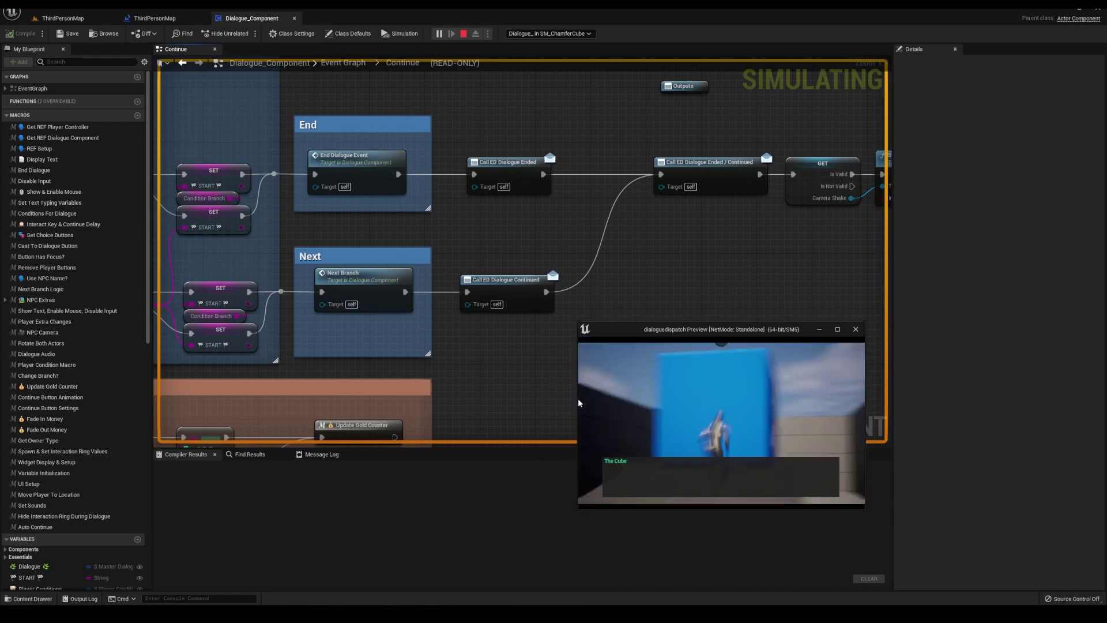
key(e)
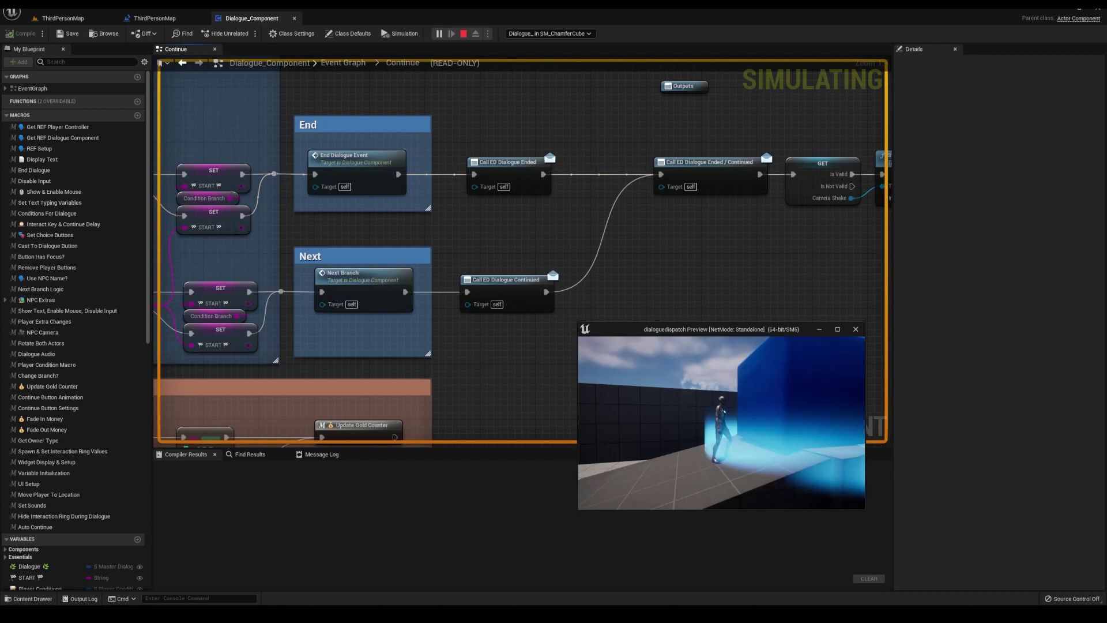
key(e)
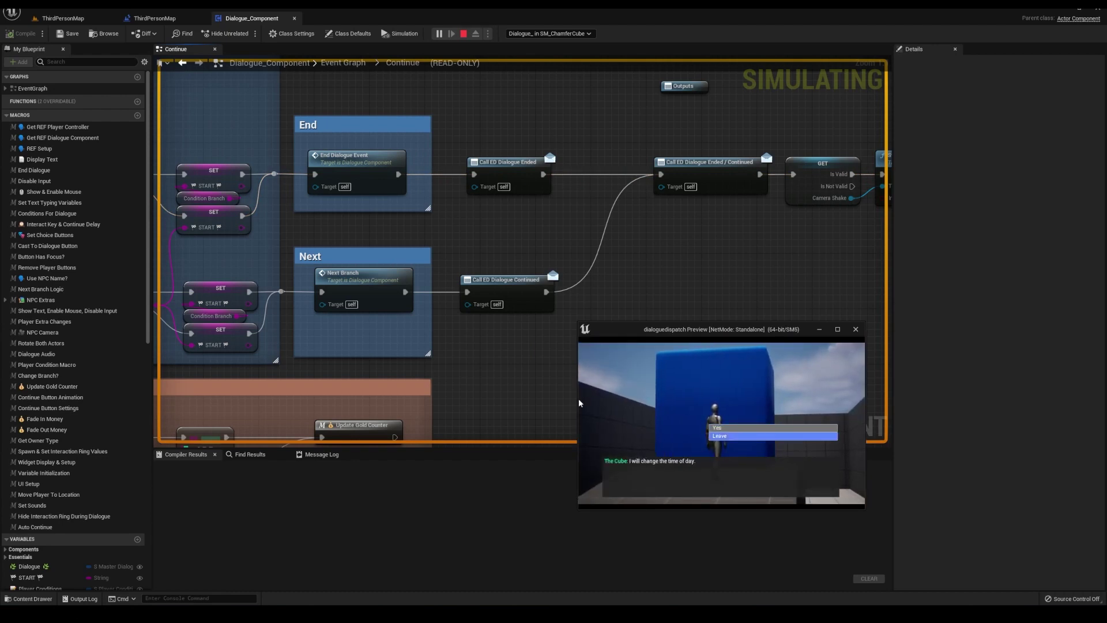
key(Return)
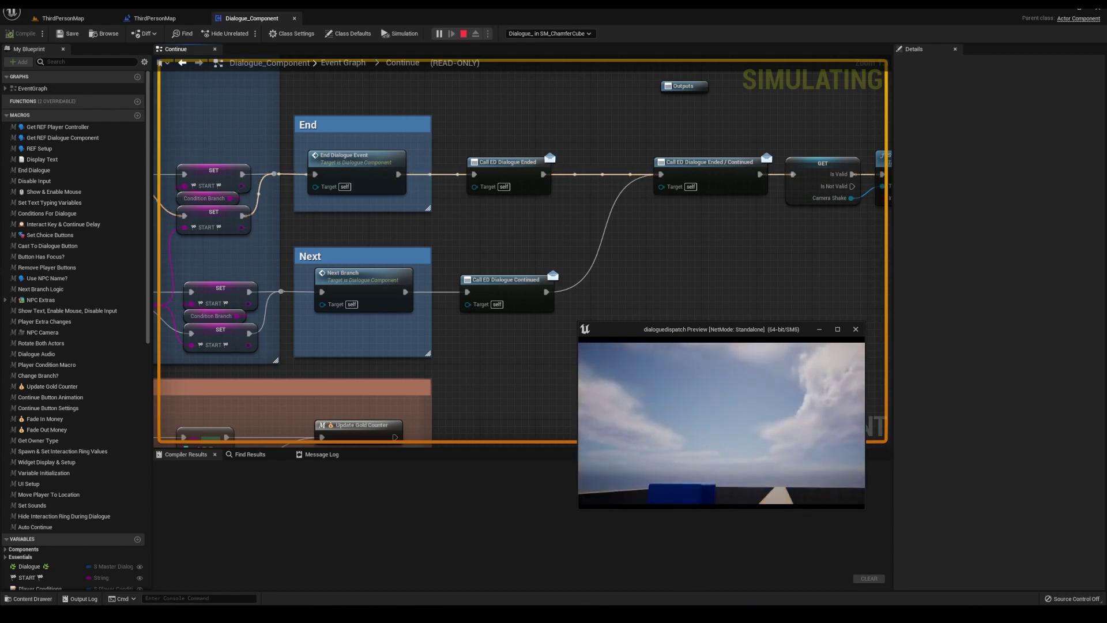
key(Escape)
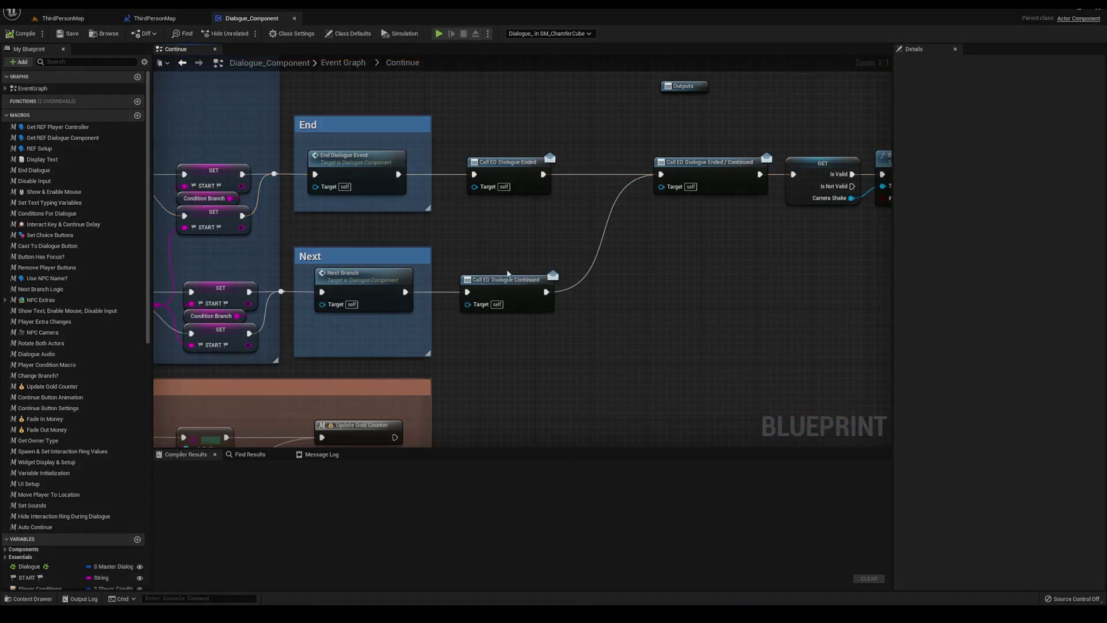